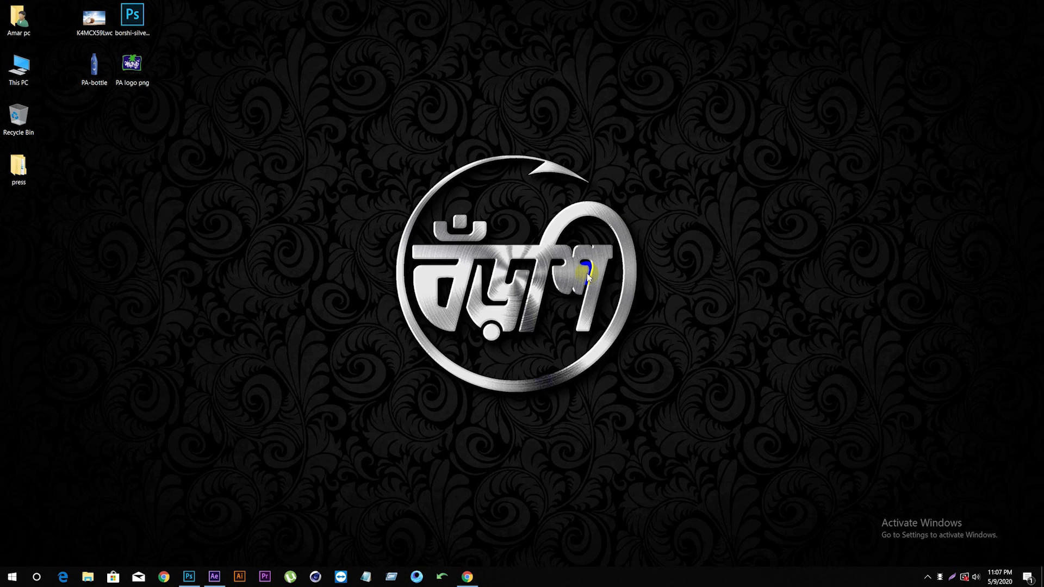
Switch to After Effects and create a composition from the K4MCX59Lwc.jpg background image.
click(214, 577)
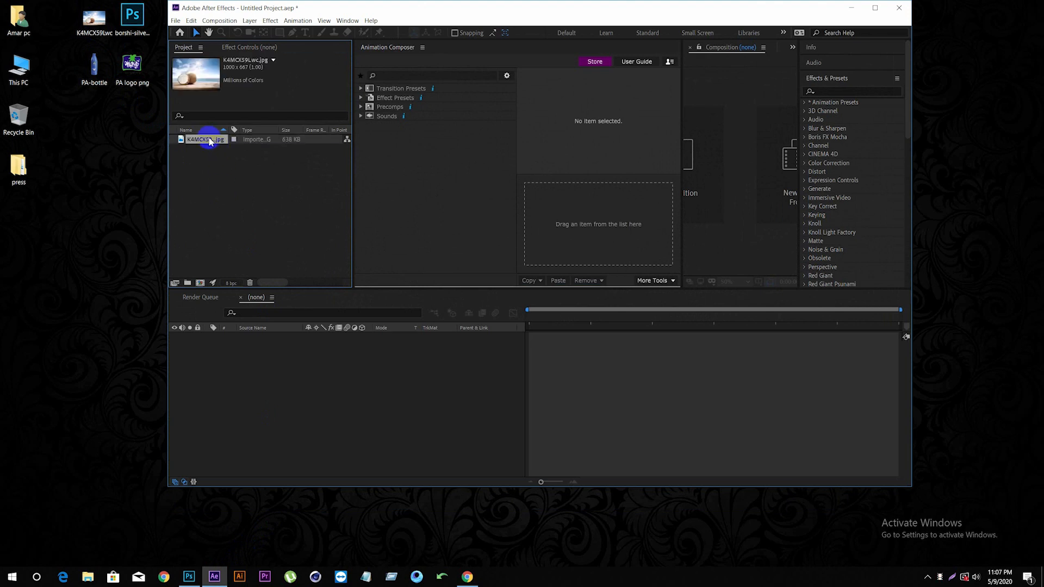
drag(209, 142, 391, 348)
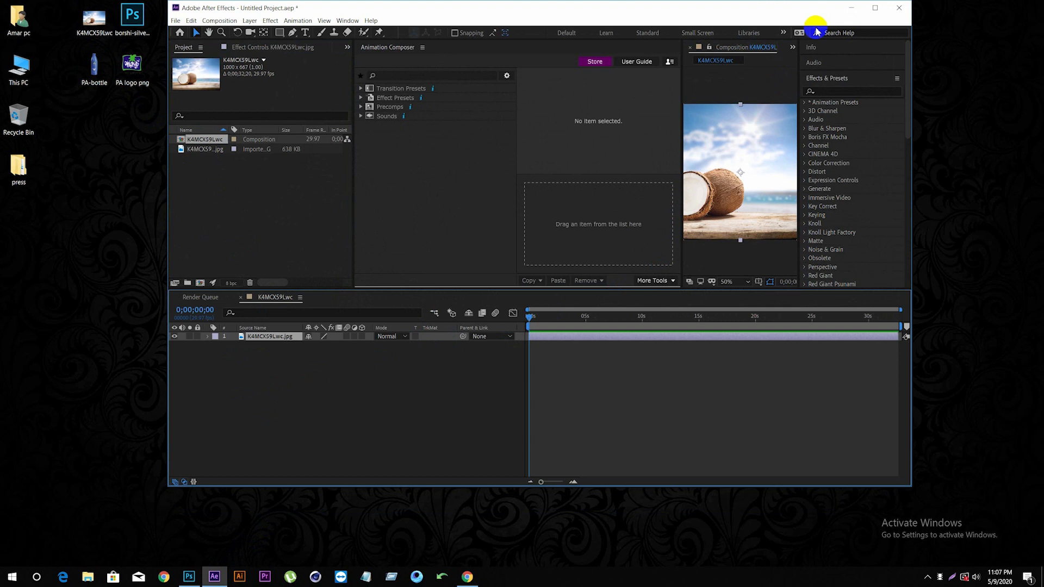
Import the PA-bottle image from the desktop into the project and maximize the After Effects window.
drag(96, 67, 226, 203)
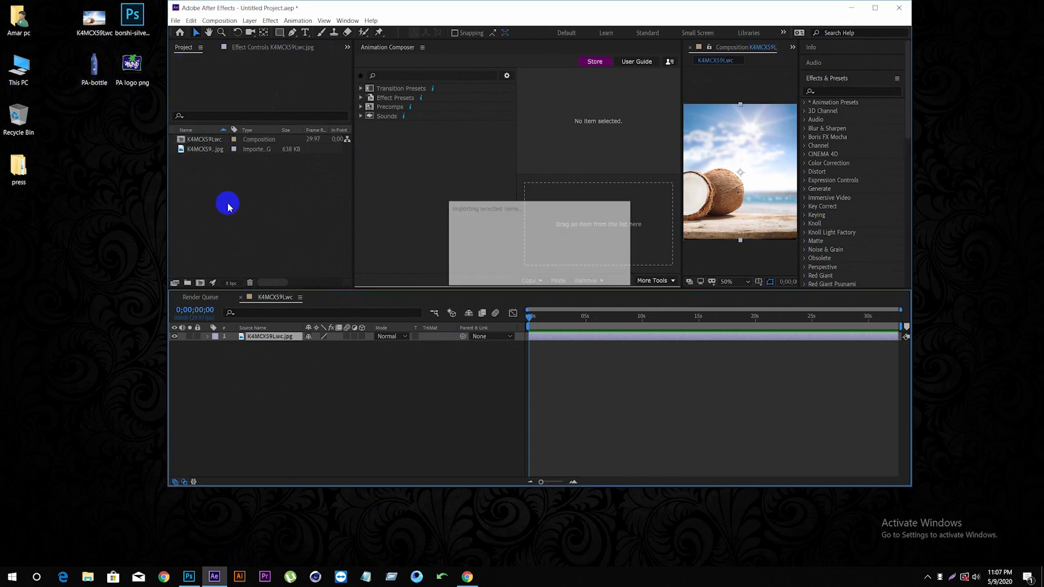
drag(156, 12, 135, 71)
click(875, 8)
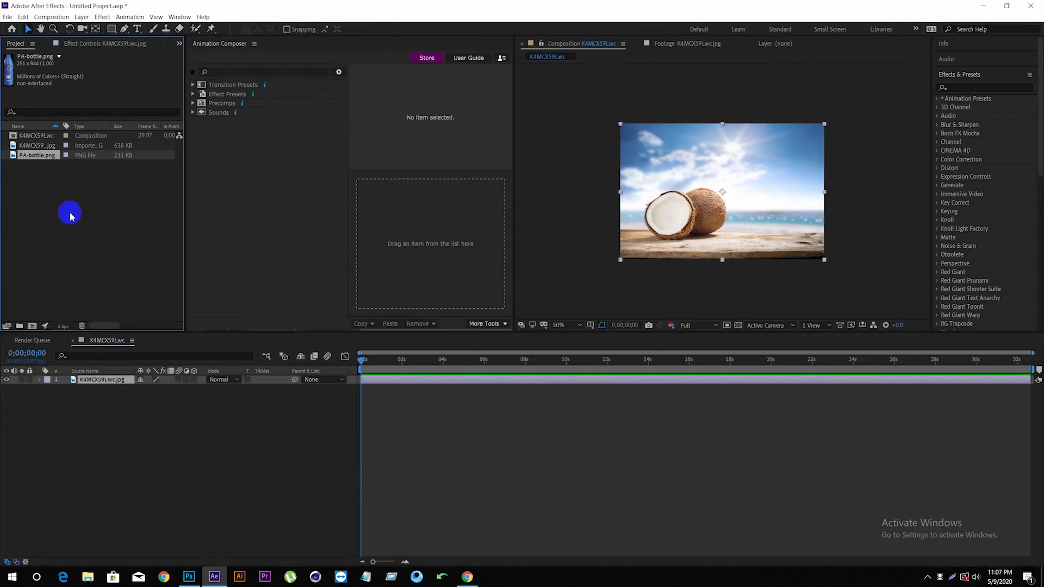
Add PA-bottle.png above the background layer, scale it down and stand it on the table in front of the coconuts.
click(30, 165)
click(31, 148)
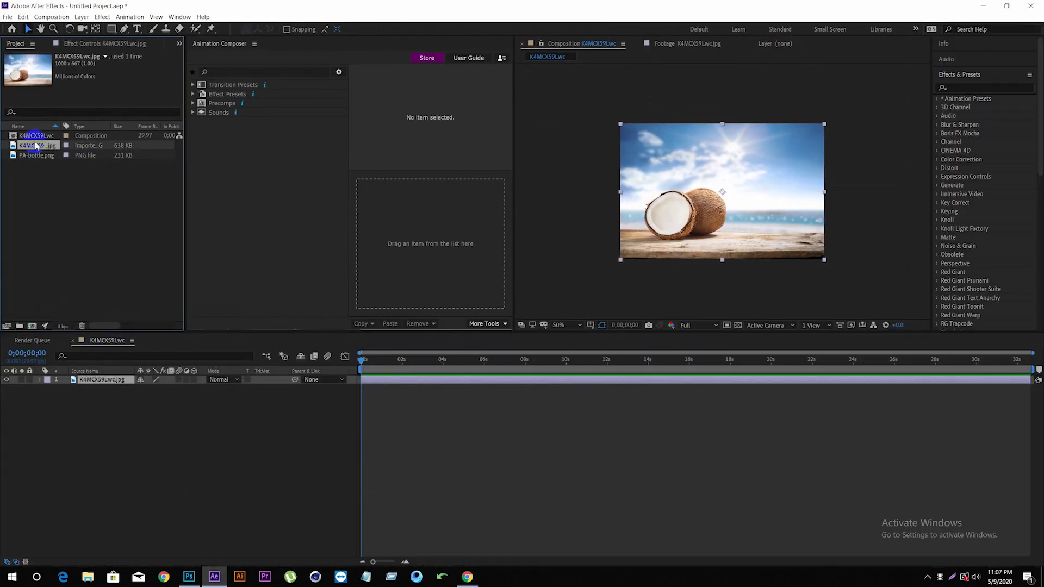
drag(36, 159, 108, 375)
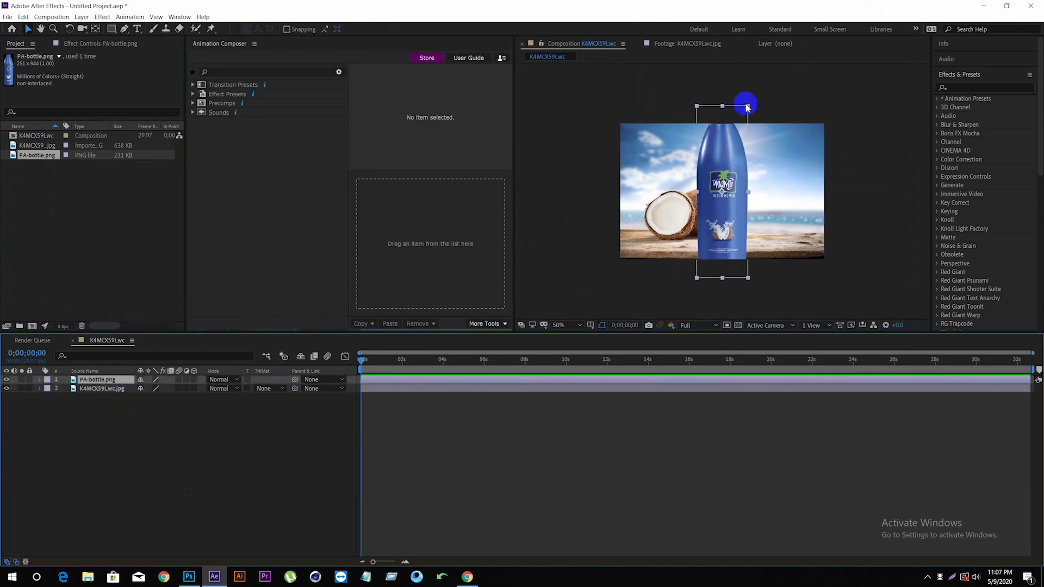
drag(748, 107, 750, 133)
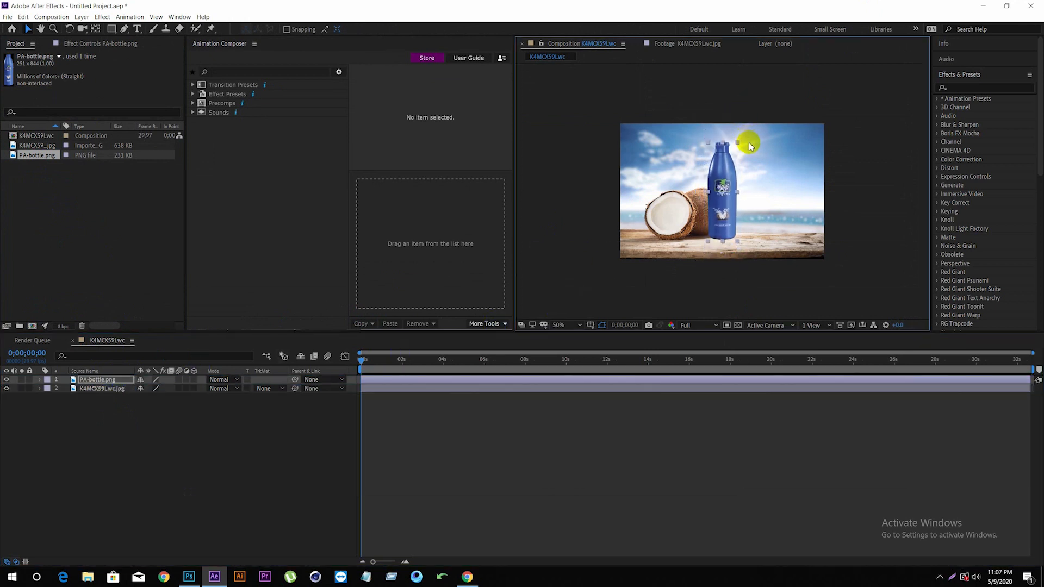
drag(729, 179, 711, 185)
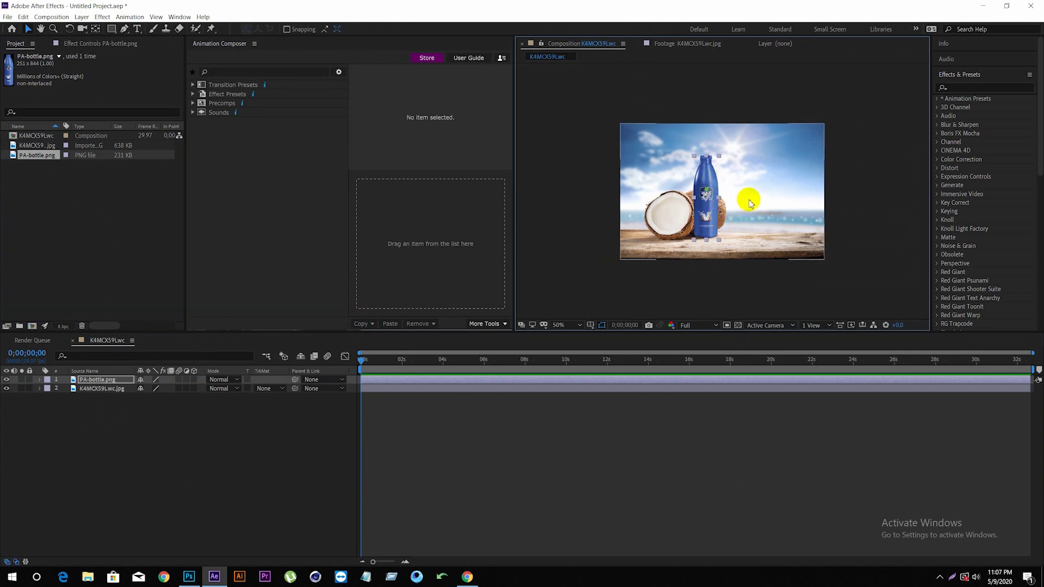
Search the effects for "light s" and apply CC Light Sweep to the PA-bottle.png layer.
click(968, 88)
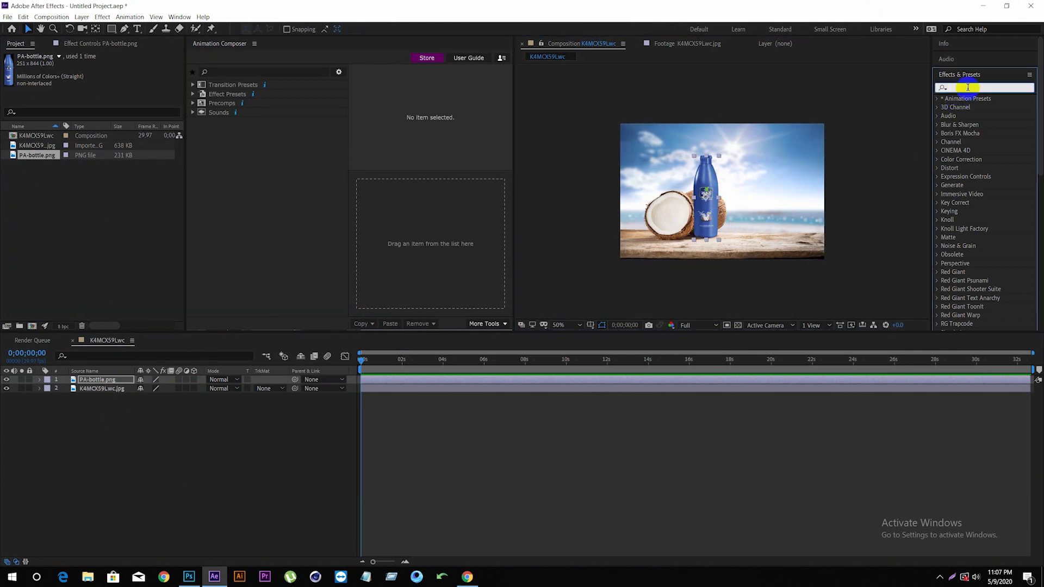
text(l)
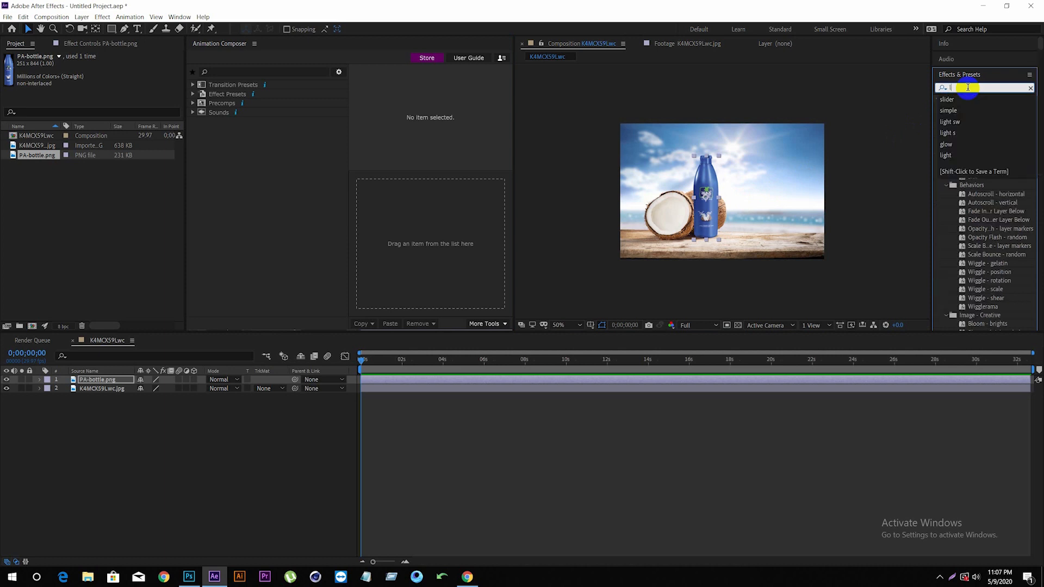
text(ight )
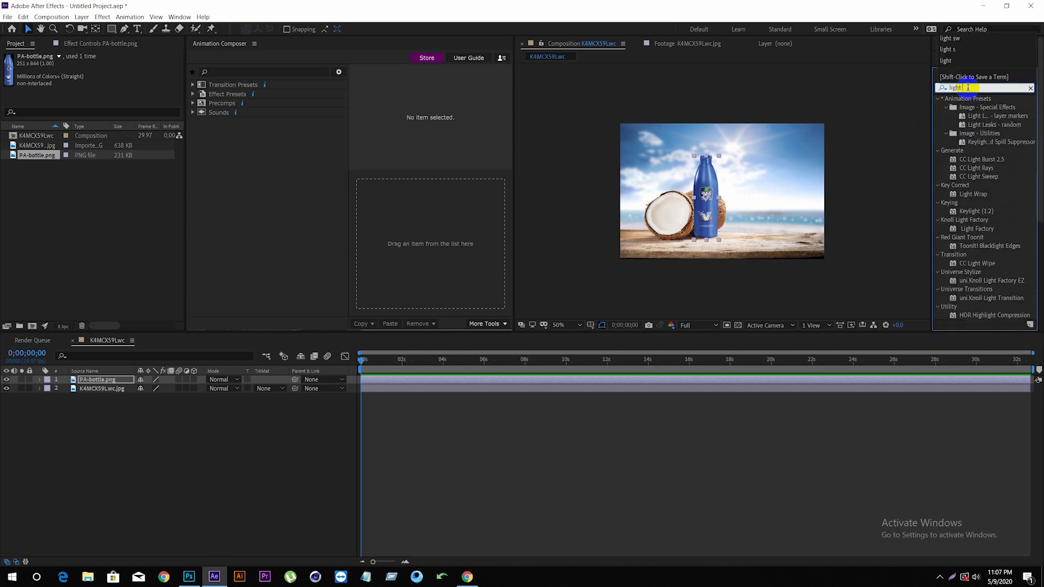
text(s)
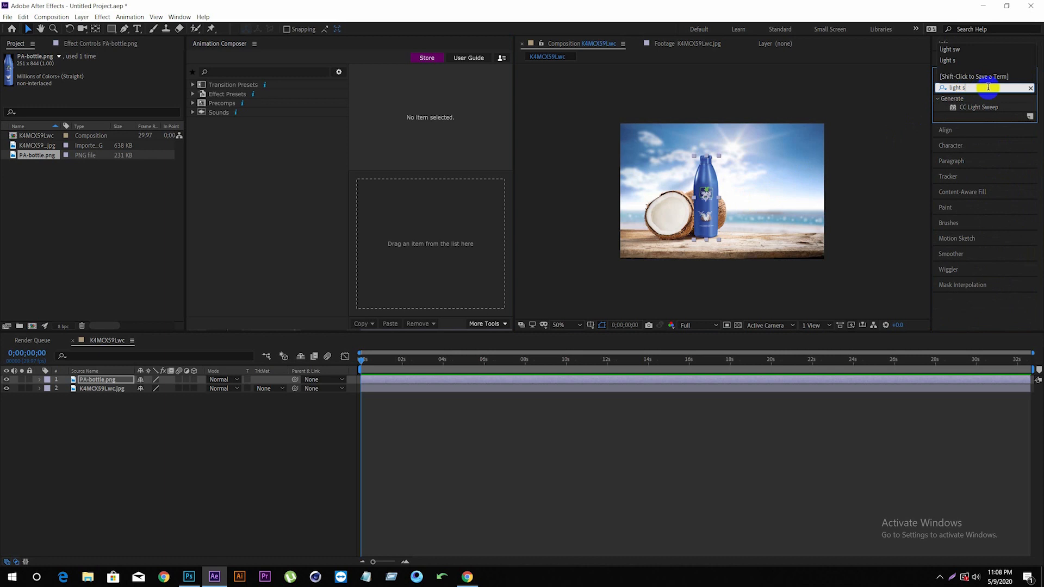
double_click(978, 107)
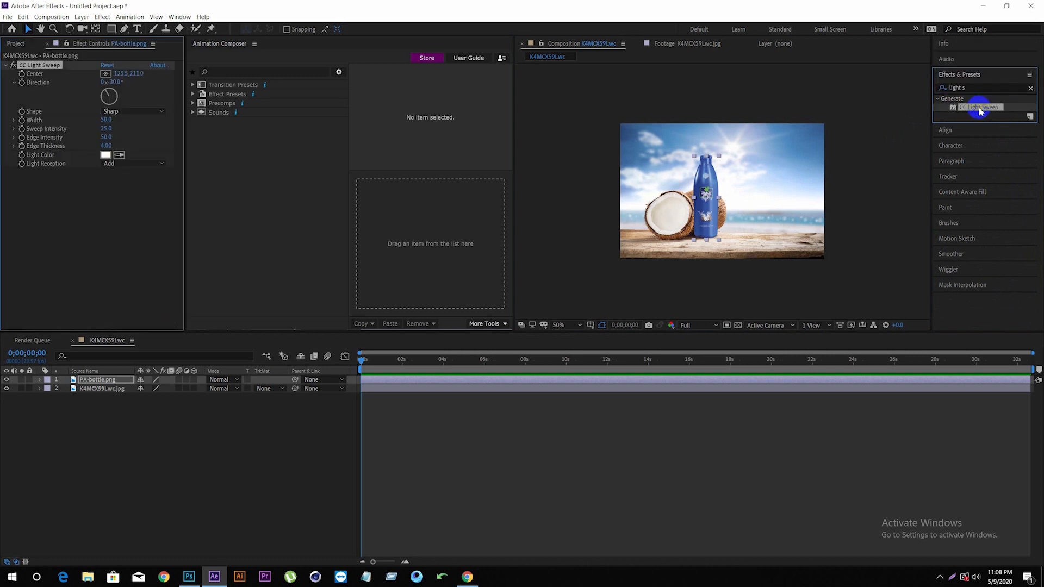
Animate the bottle's CC Light Sweep Center from -325.2,665.8 at the composition start to 854.8,-22.5 at 0;00;02;01.
drag(697, 190, 662, 221)
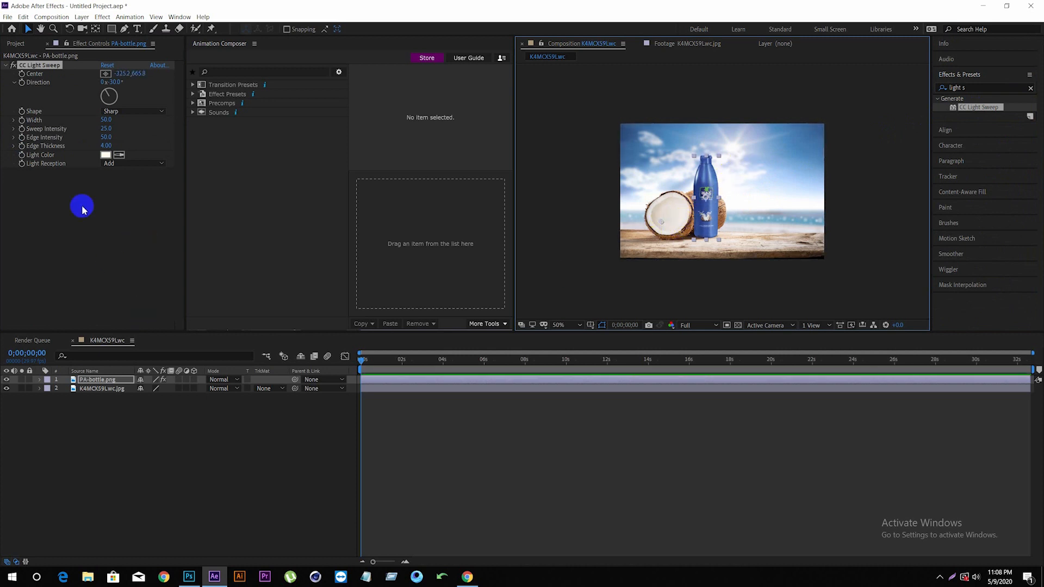
click(22, 74)
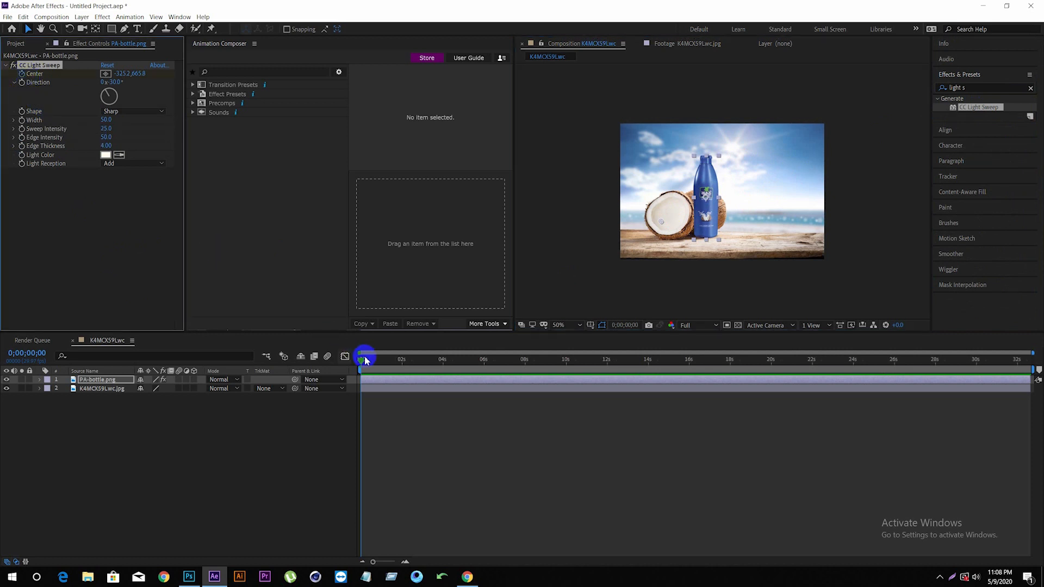
click(403, 363)
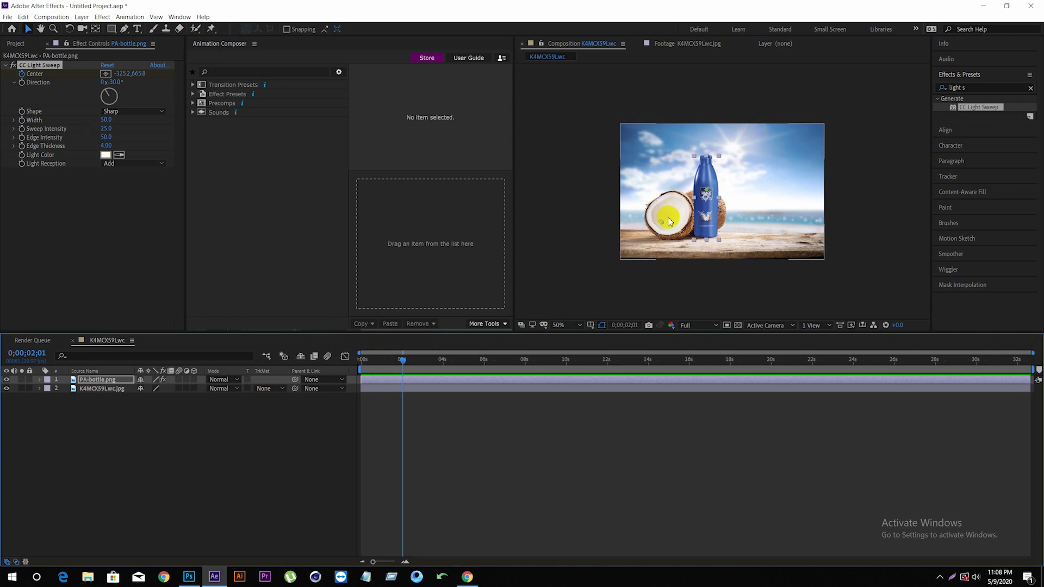
drag(661, 223, 756, 170)
Shorten the work area to about the first 2.7 seconds and preview the light sweep from the start.
click(404, 369)
drag(403, 360, 361, 360)
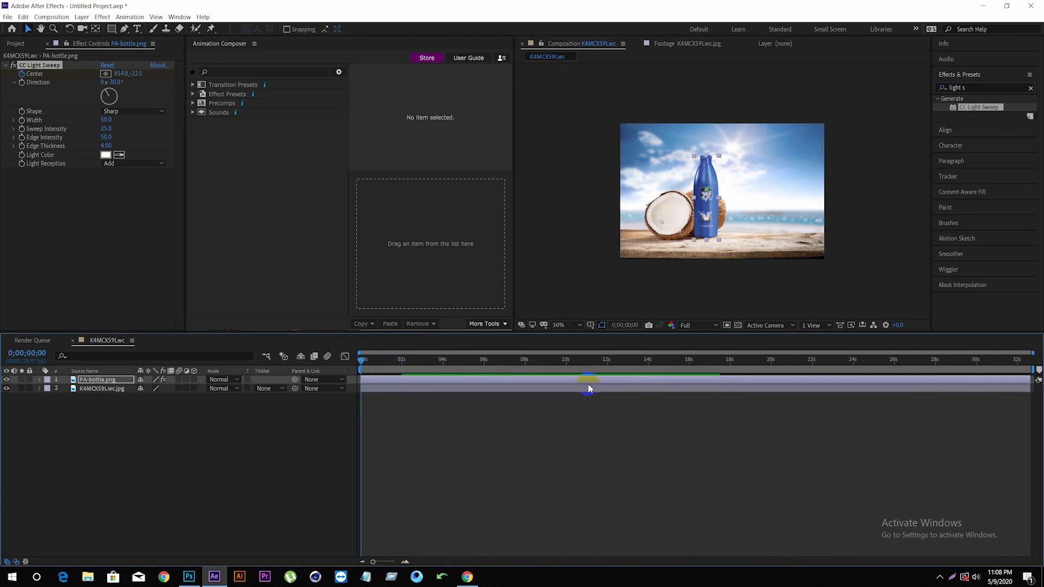
drag(1024, 366, 418, 371)
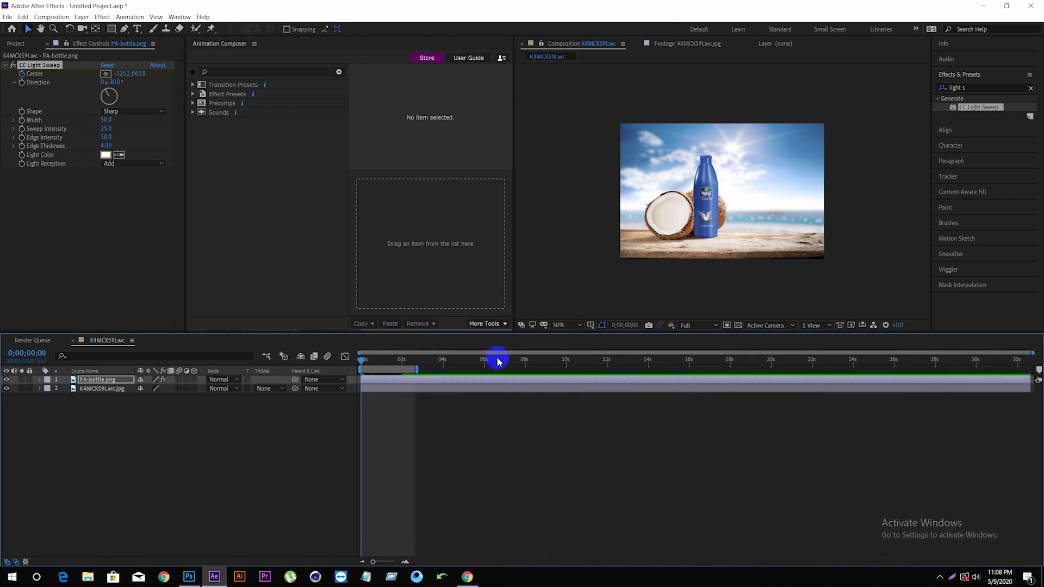
key(space)
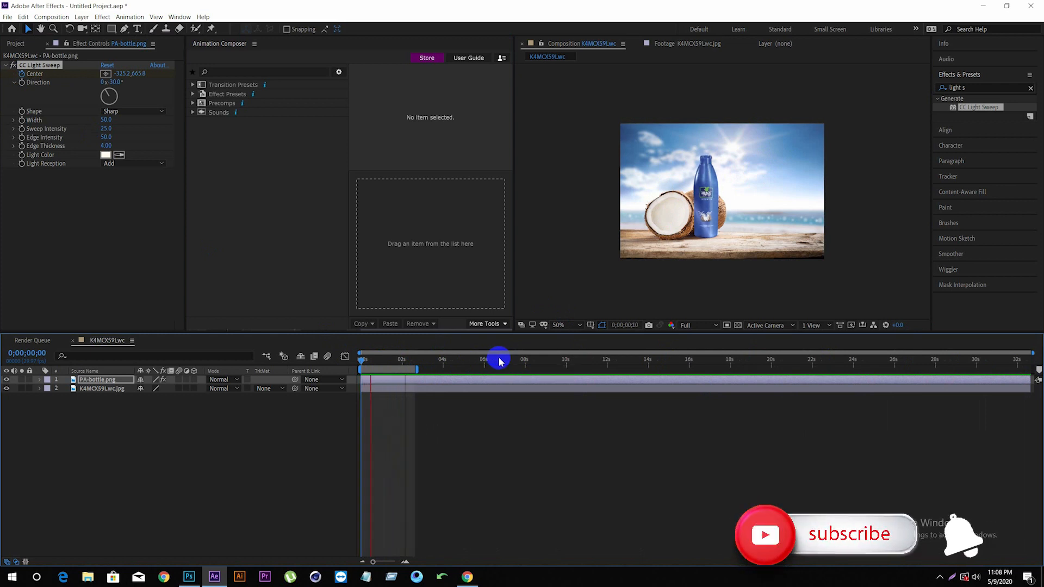
key(space)
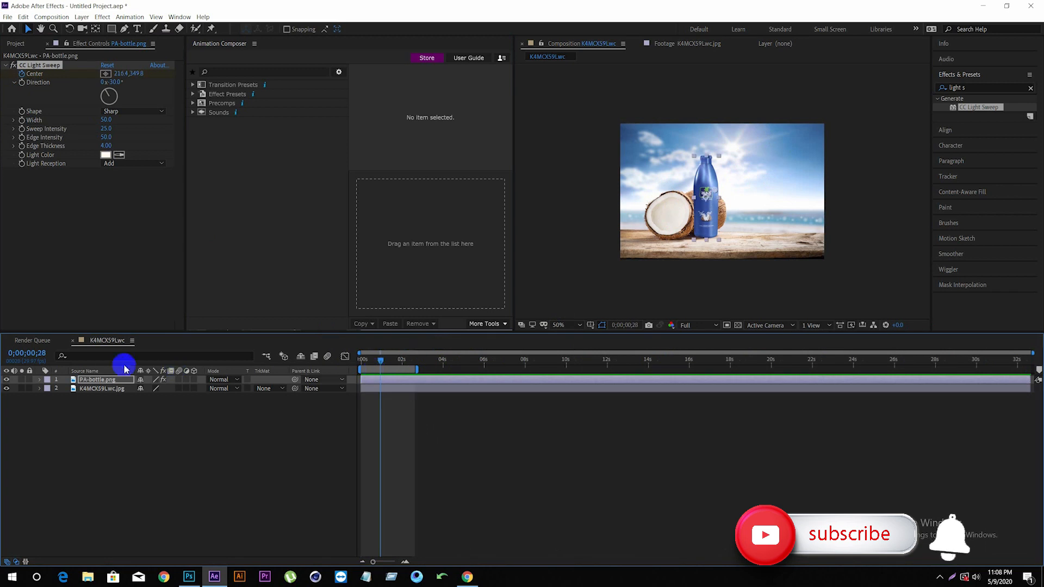
Retime the bottle's CC Light Sweep Center keyframes to about 0;00;00;07 and 0;00;01;06 to speed up the sweep.
click(38, 380)
click(49, 389)
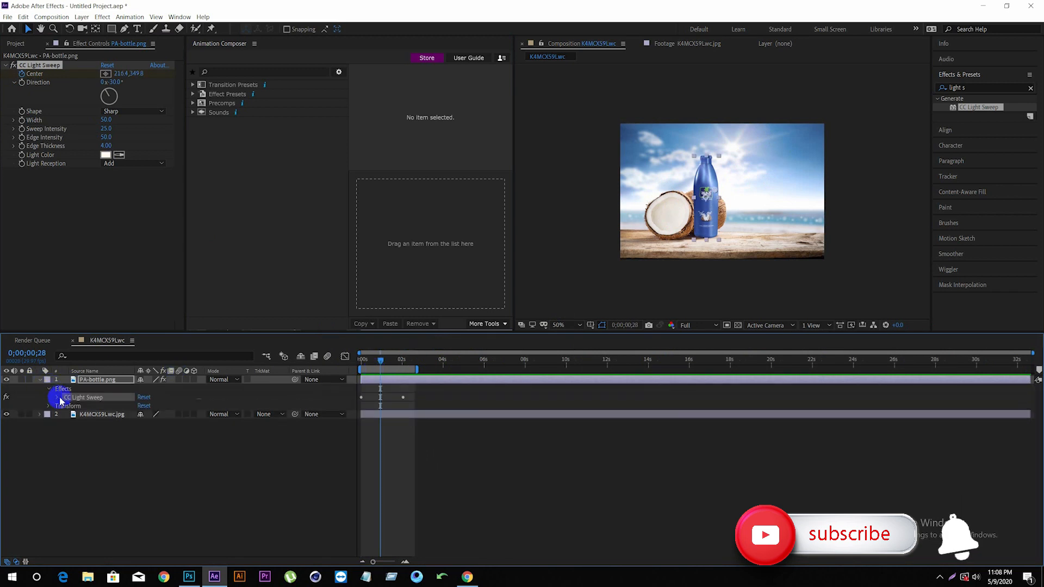
click(57, 397)
drag(403, 406, 366, 406)
drag(382, 368, 358, 359)
key(k)
key(v)
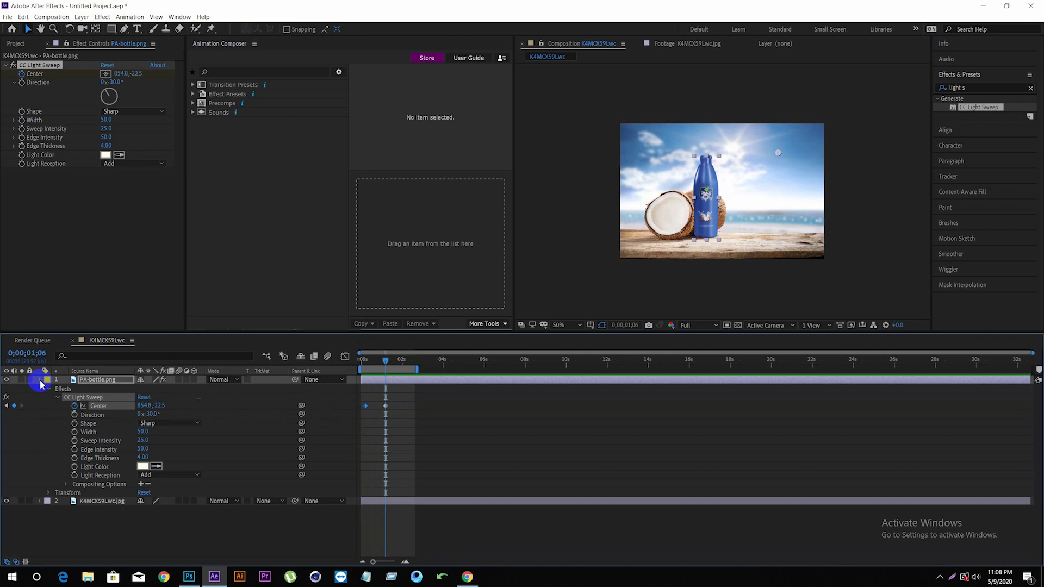
click(39, 379)
Delete the CC Light Sweep effect from the PA-bottle.png layer.
click(128, 431)
click(16, 43)
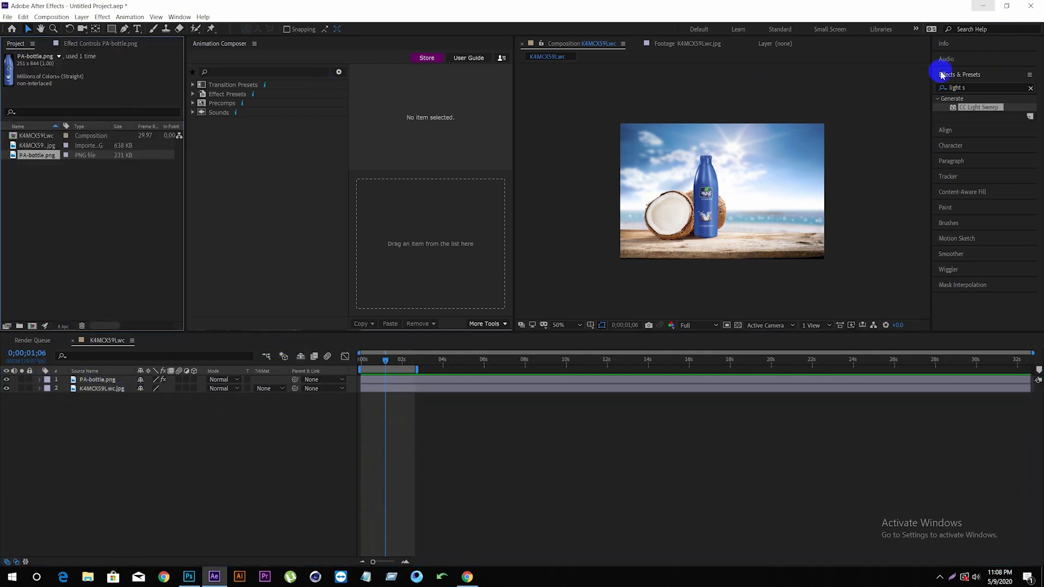
click(87, 380)
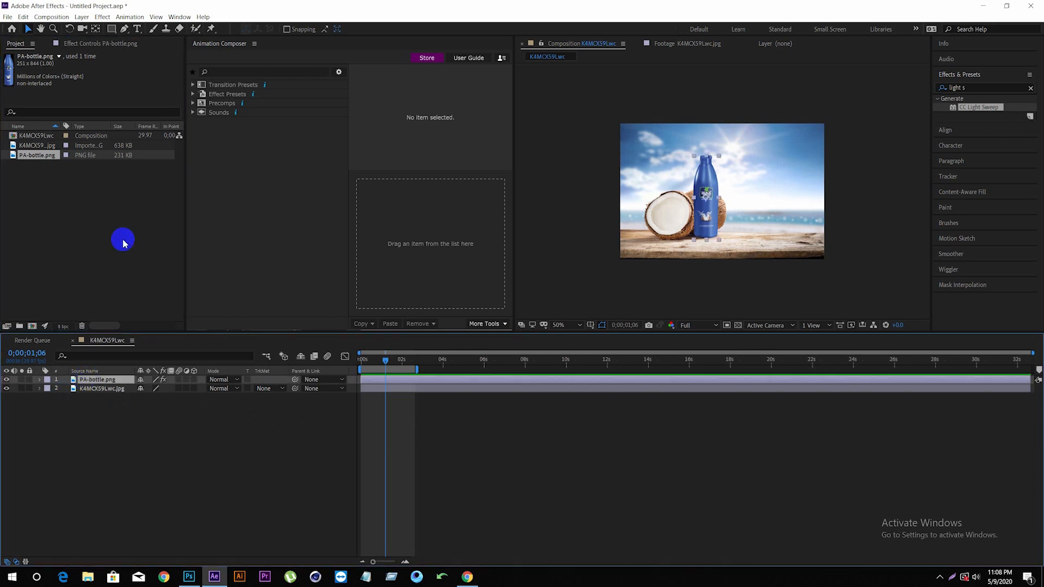
click(101, 43)
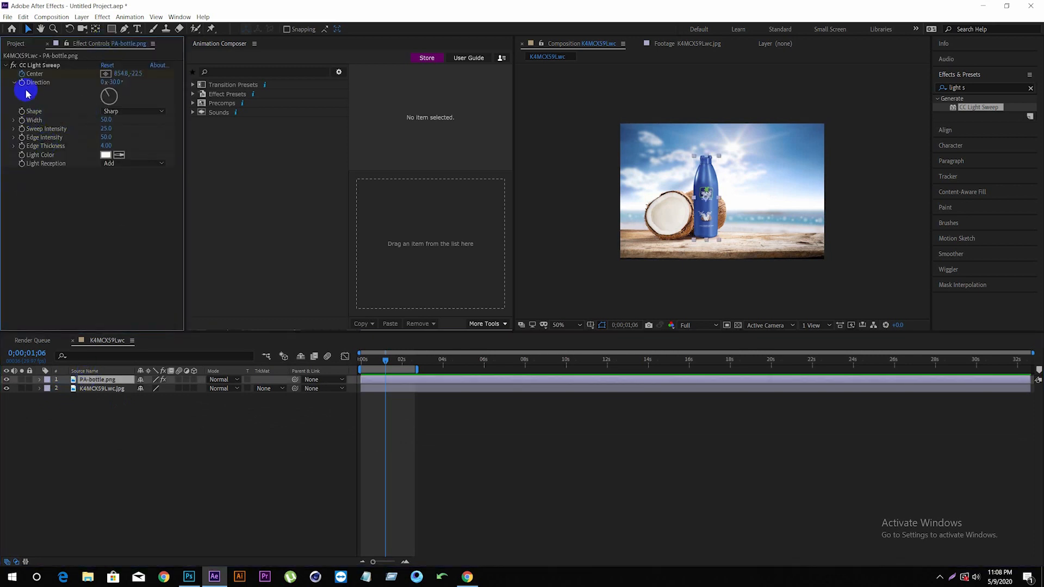
click(42, 66)
key(Delete)
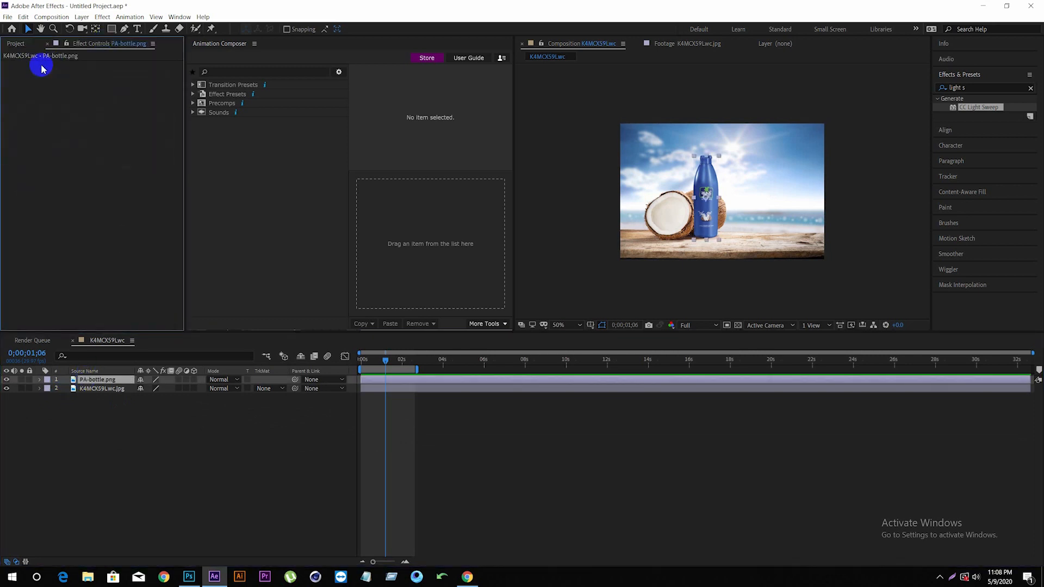
Import the PA logo png image from the desktop into the After Effects project.
click(15, 44)
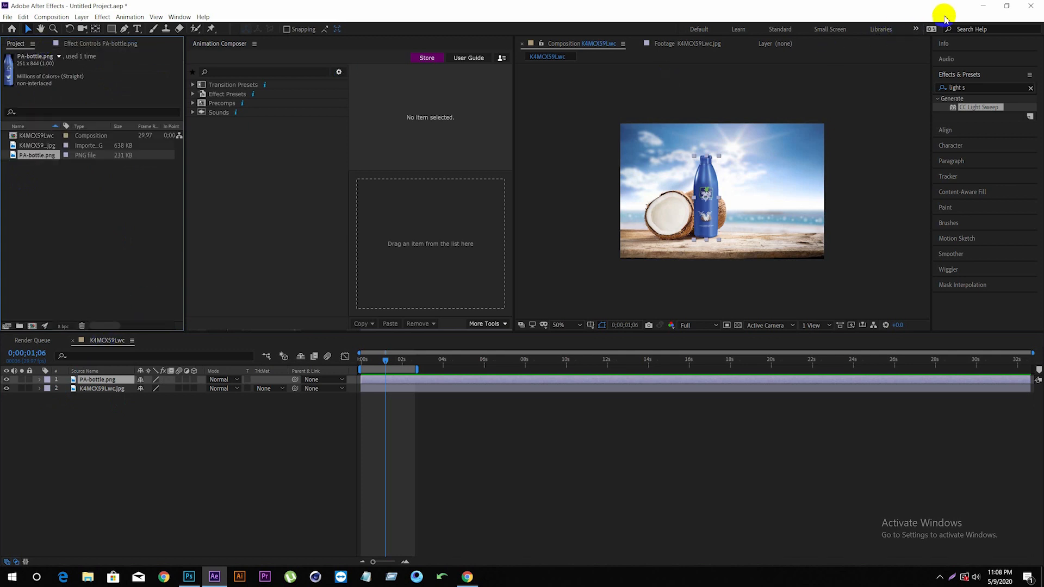
click(984, 6)
drag(117, 70, 140, 166)
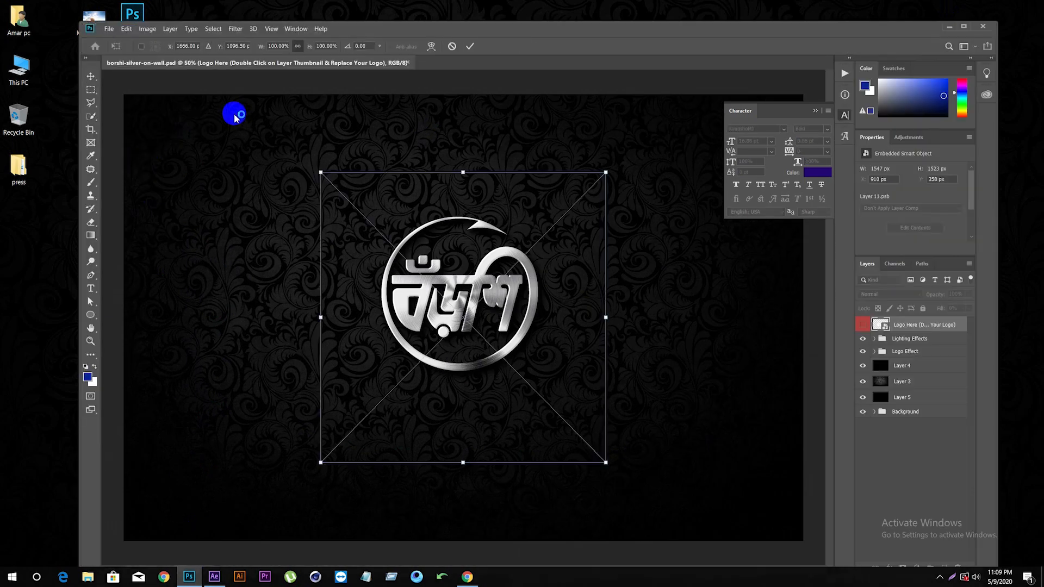
click(949, 26)
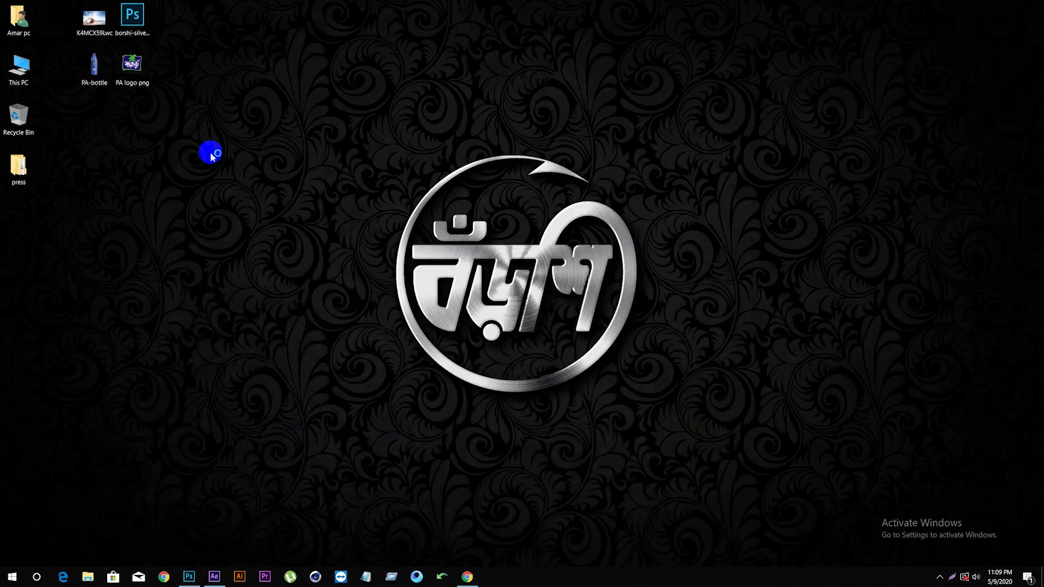
drag(136, 70, 96, 229)
Add the PA logo as the topmost layer and scale it down into the upper-right corner of the image.
drag(36, 157, 109, 383)
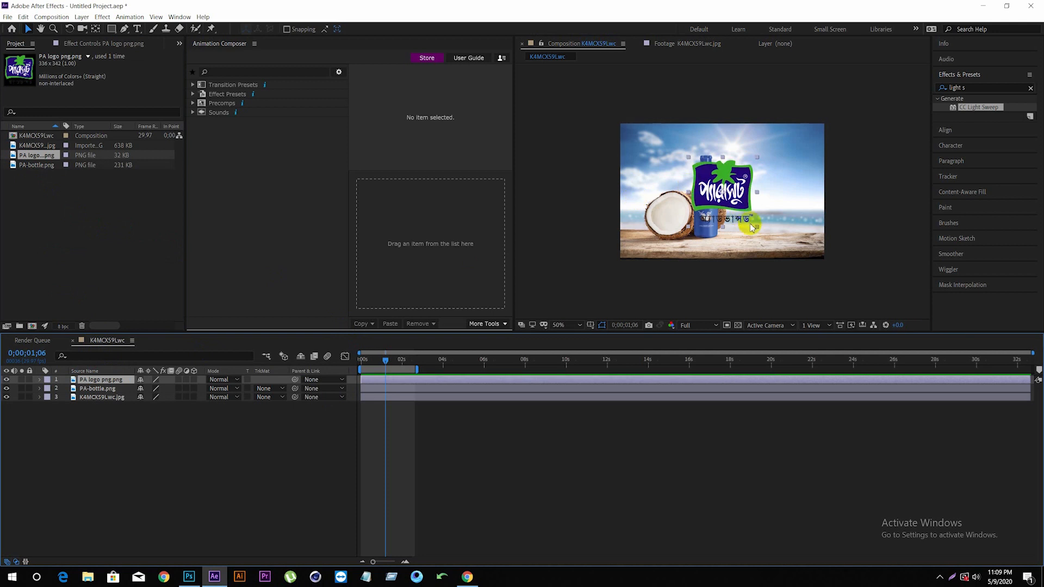
drag(760, 230, 809, 136)
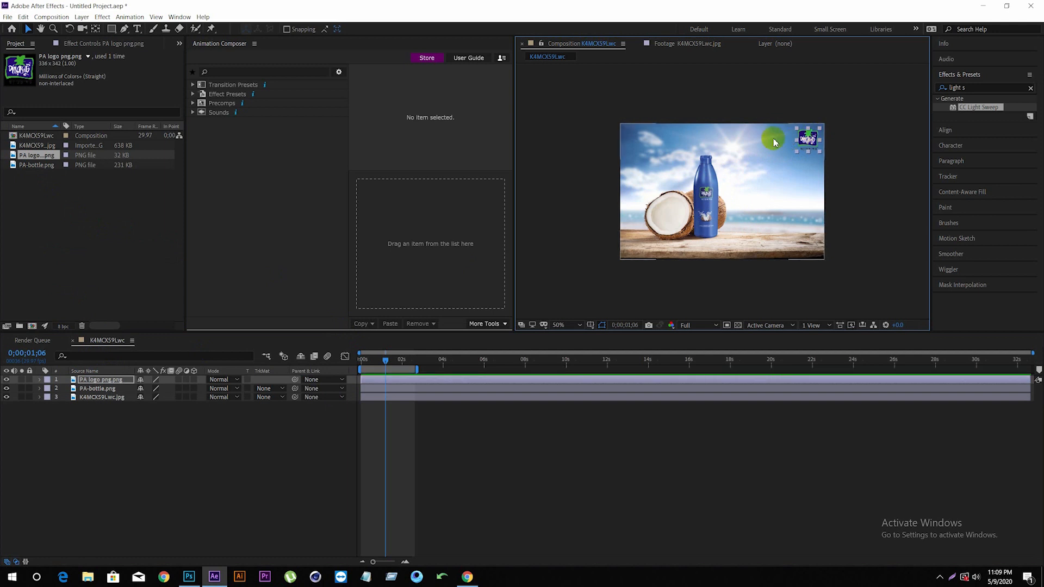
Apply CC Light Sweep to the logo layer and animate its Center from -264.0,277.5 at 0;00;00;15 to 522.0,-64.5 at 0;00;01;20.
double_click(989, 110)
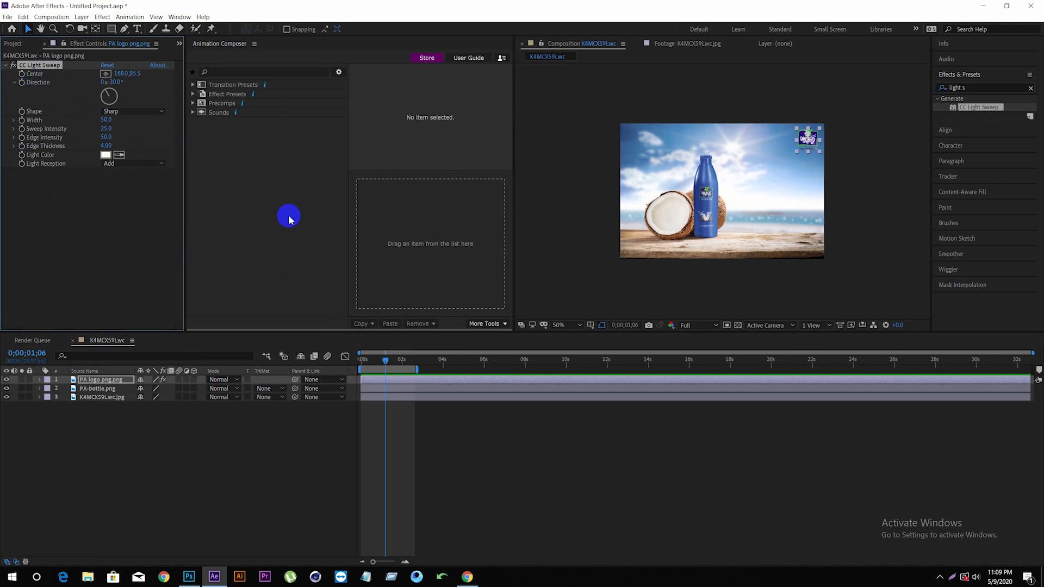
drag(388, 364, 376, 362)
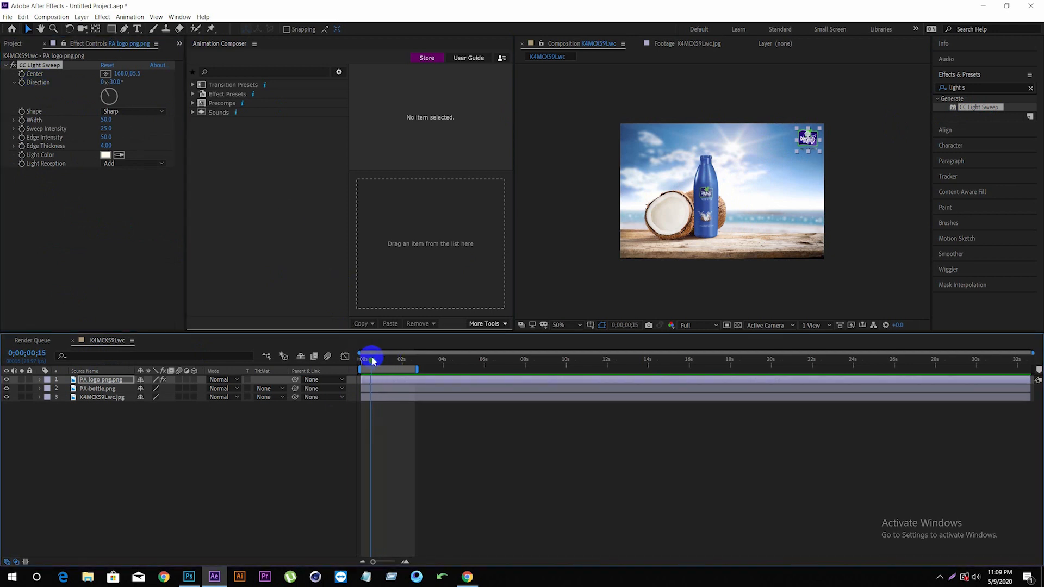
drag(819, 140, 798, 146)
click(22, 75)
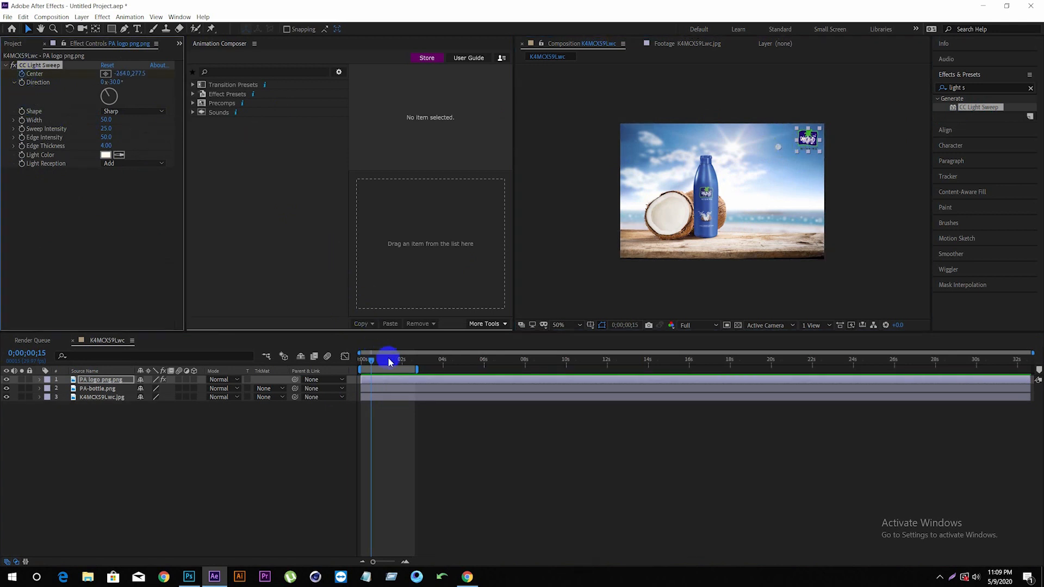
drag(780, 151, 831, 124)
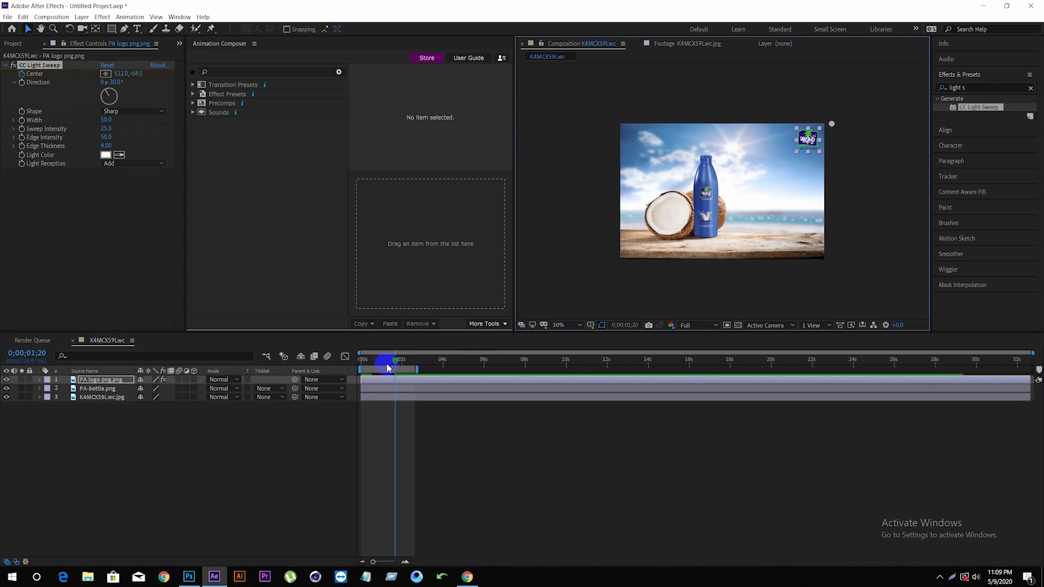
Set the logo's CC Light Sweep to Width 79, Sweep Intensity 58 and Edge Thickness 11.20, judging the highlight at 0;00;01;04.
drag(383, 363, 363, 364)
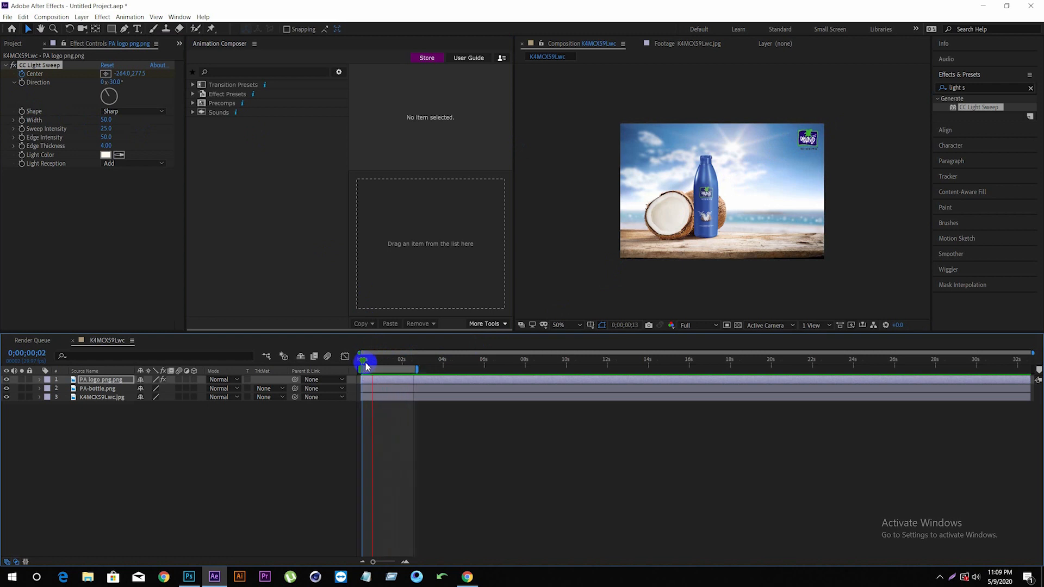
drag(365, 365, 386, 367)
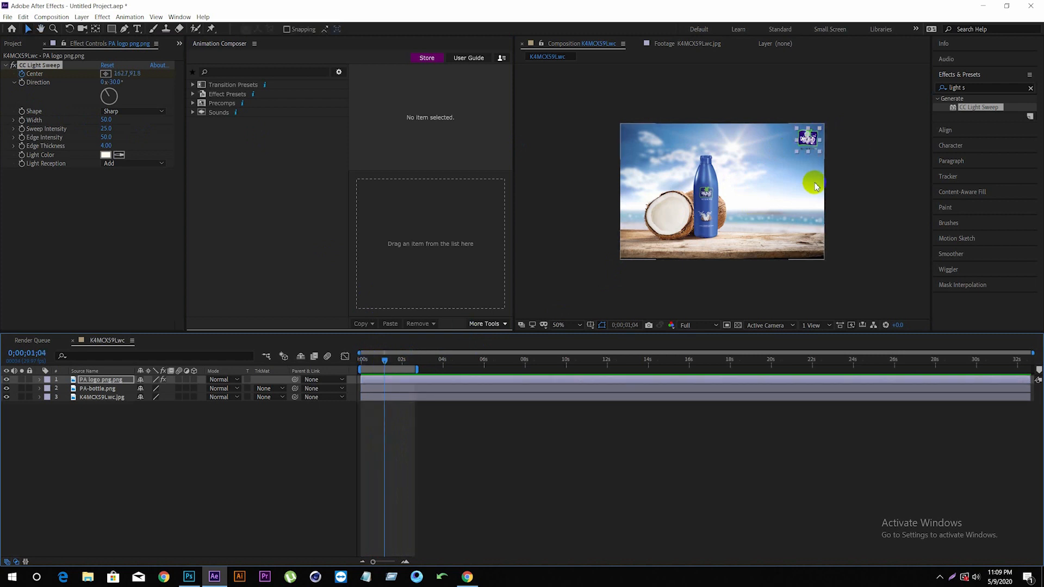
scroll(816, 186, up, 2)
key(h)
drag(886, 121, 735, 241)
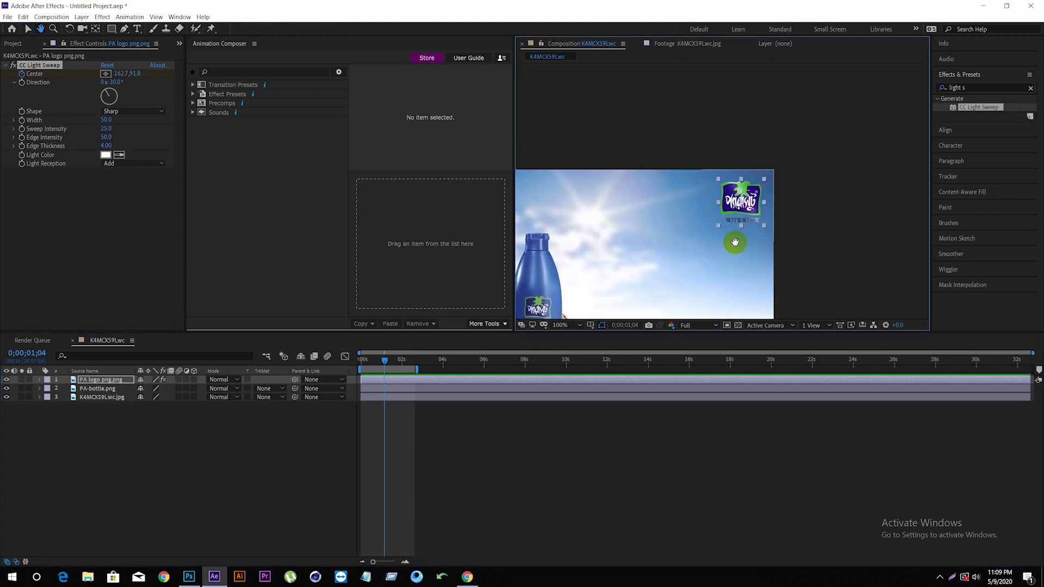
scroll(737, 246, up, 4)
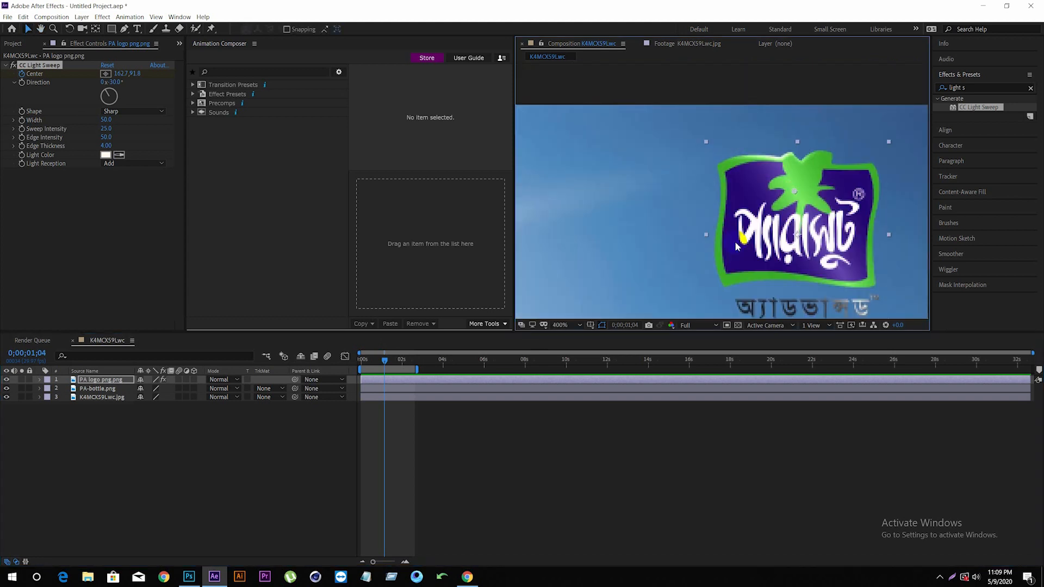
drag(765, 222, 733, 147)
scroll(734, 152, down, 2)
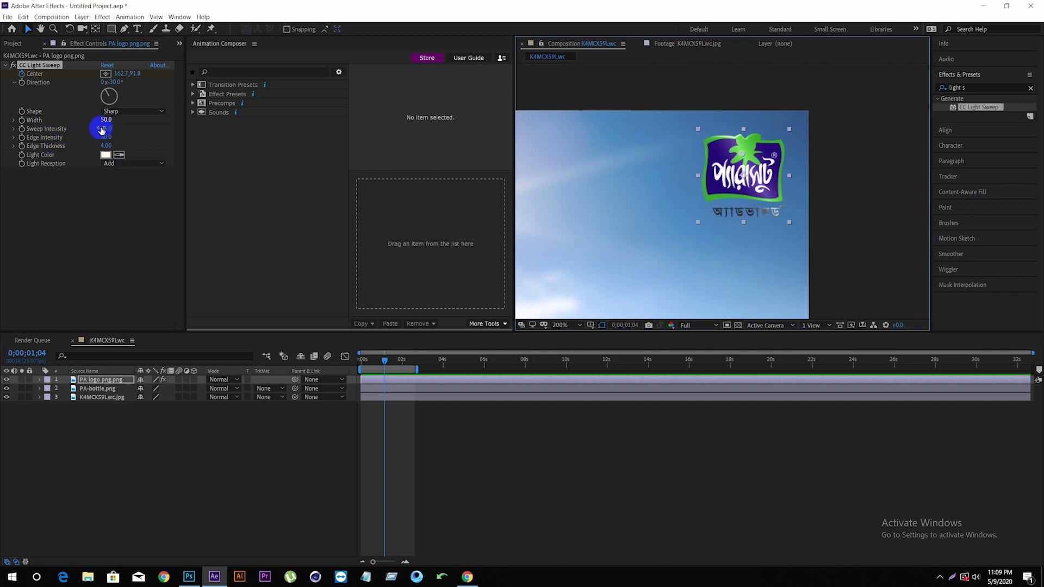
drag(106, 120, 116, 120)
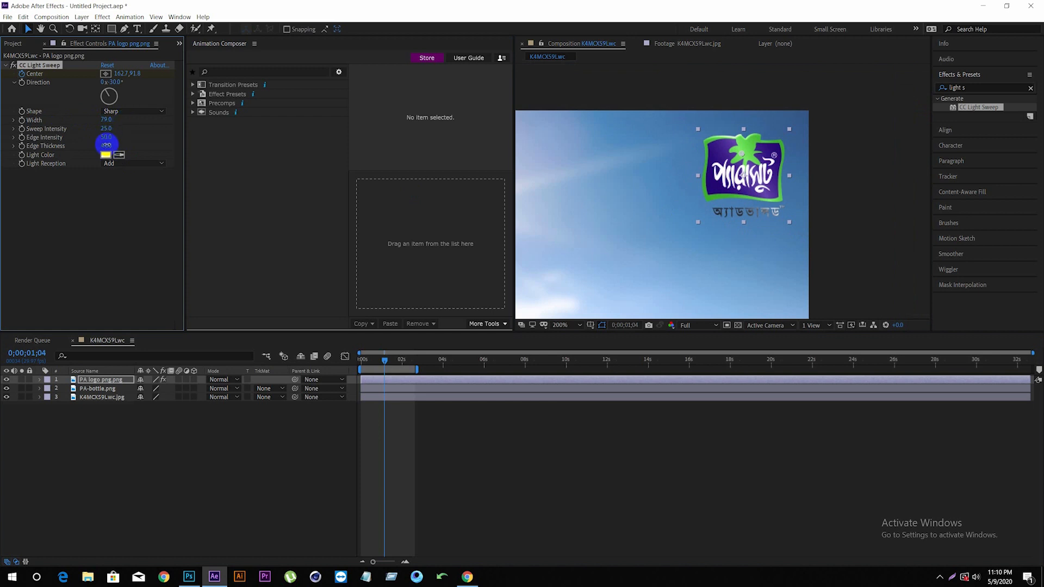
mouse_move(115, 145)
mouse_down()
mouse_move(146, 144)
mouse_move(126, 129)
mouse_up()
Preview the adjusted light sweep on the enlarged logo from the start of the timeline.
drag(387, 360, 360, 359)
click(373, 418)
key(space)
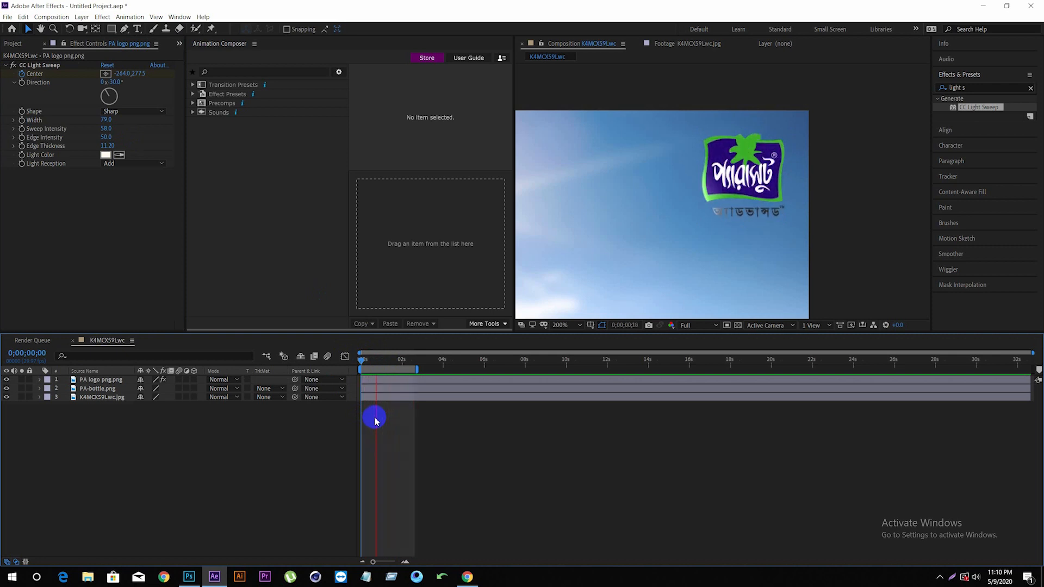
key(space)
Widen the composition viewer and replay the logo's light sweep with the whole image shown at 50%.
drag(514, 188, 170, 175)
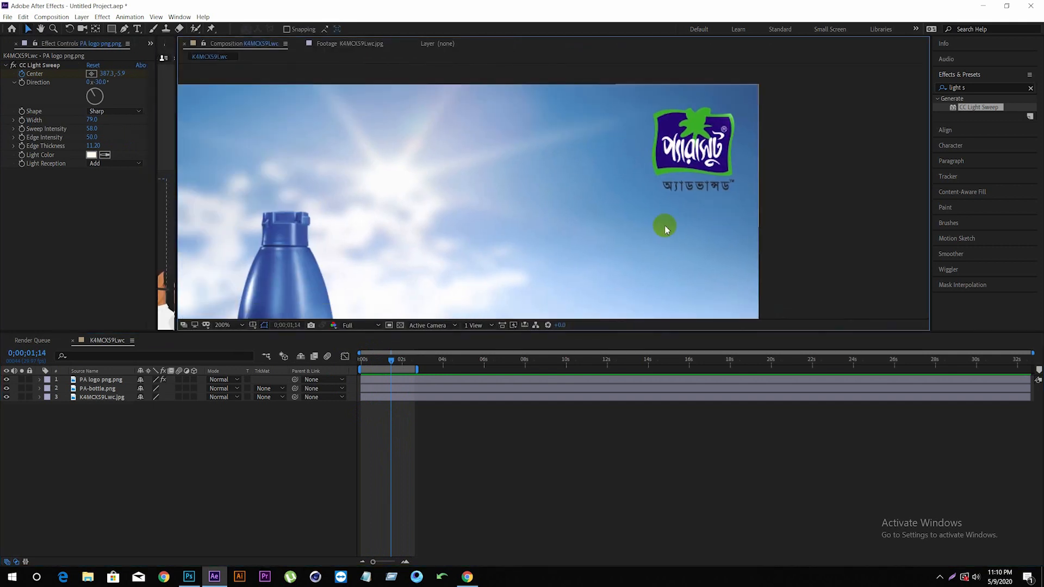
scroll(665, 230, down, 4)
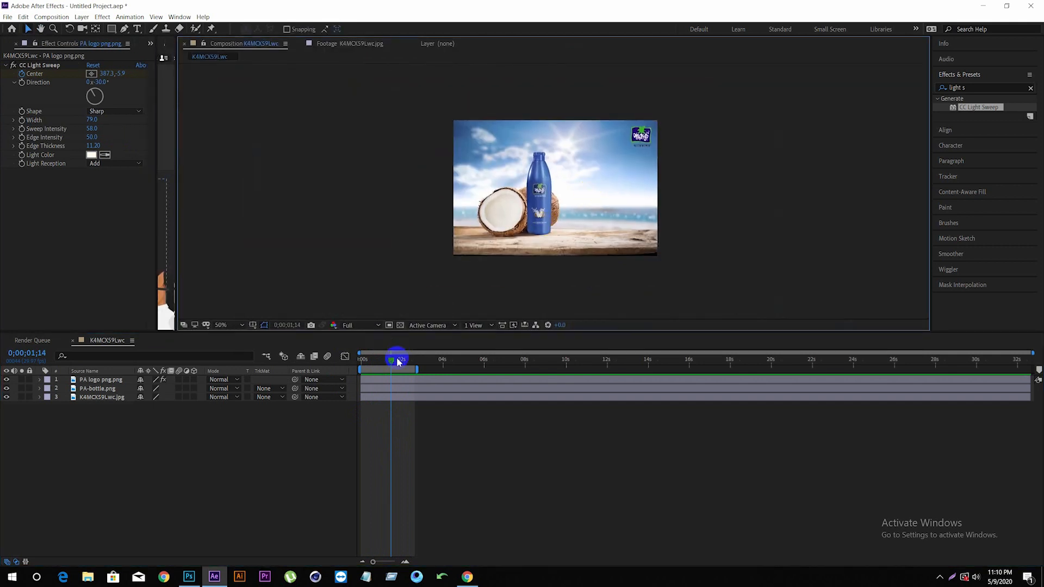
drag(391, 360, 367, 363)
key(space)
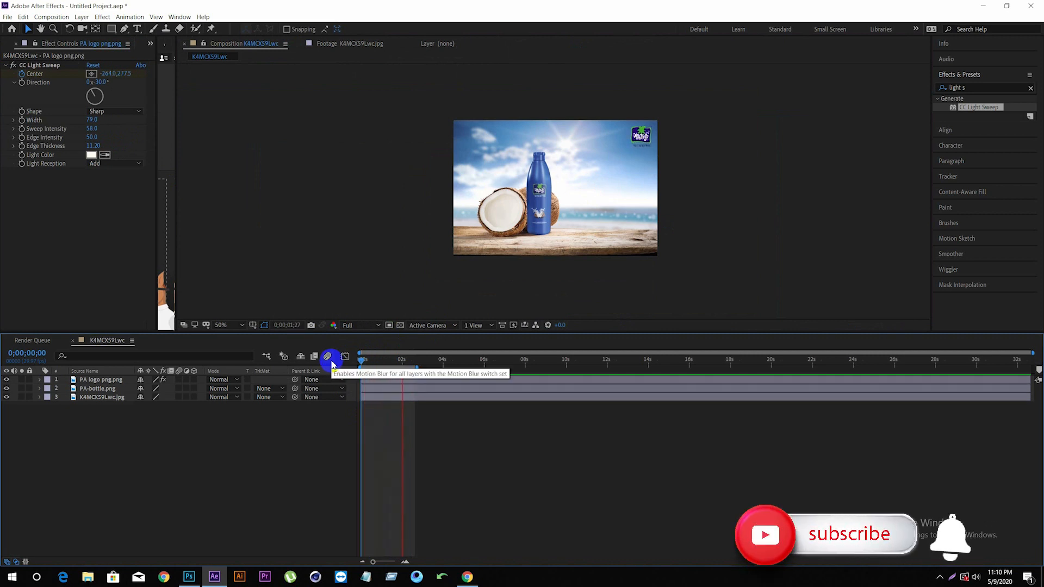
key(space)
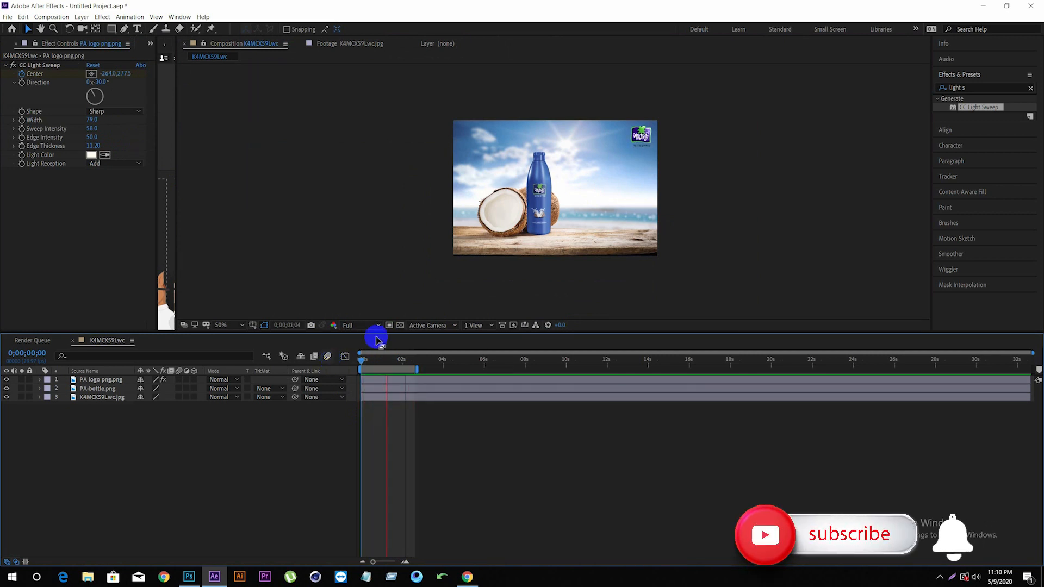
click(36, 66)
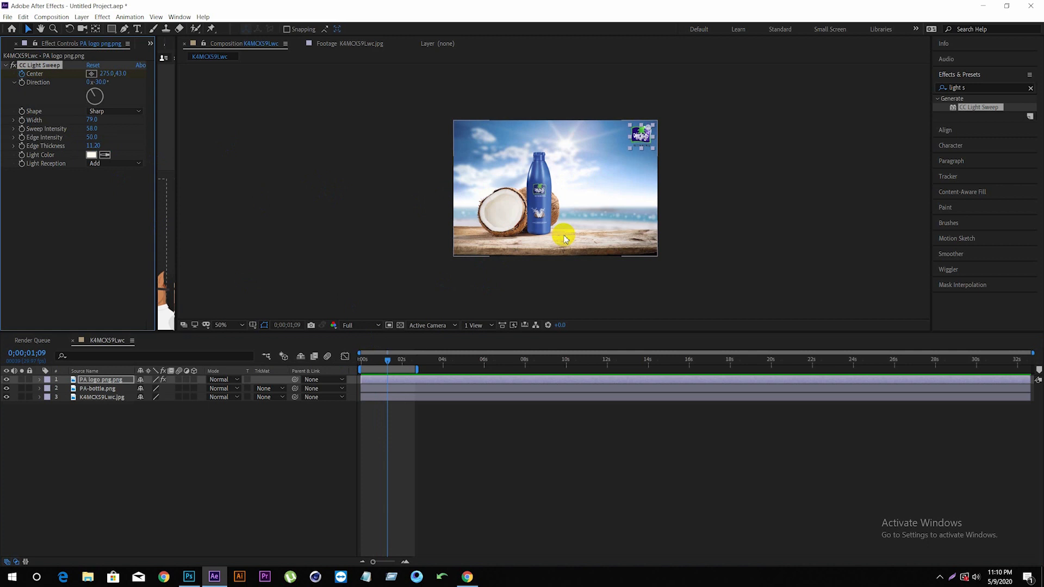
key(space)
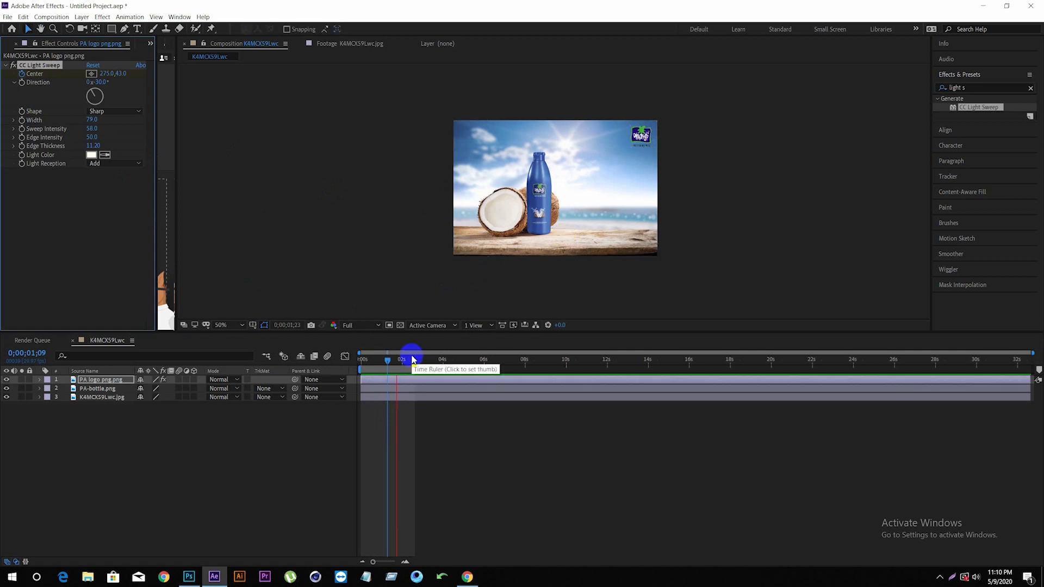